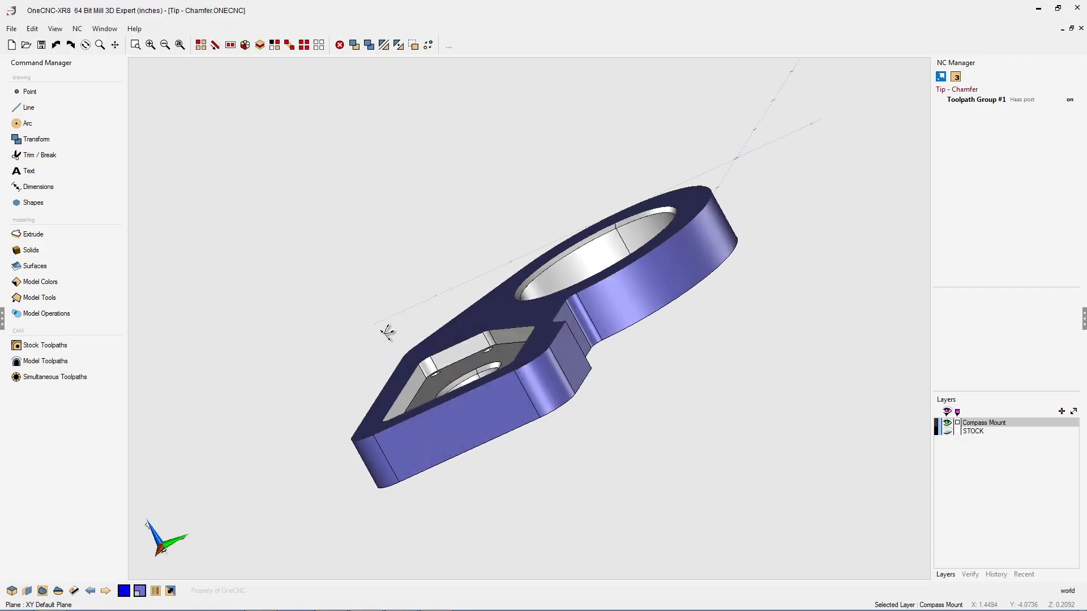
- Start a Chamfer edge toolpath and pick the lower chamfer edges of the large bore and the small hole as profiles
middle_drag(374, 352, 642, 386)
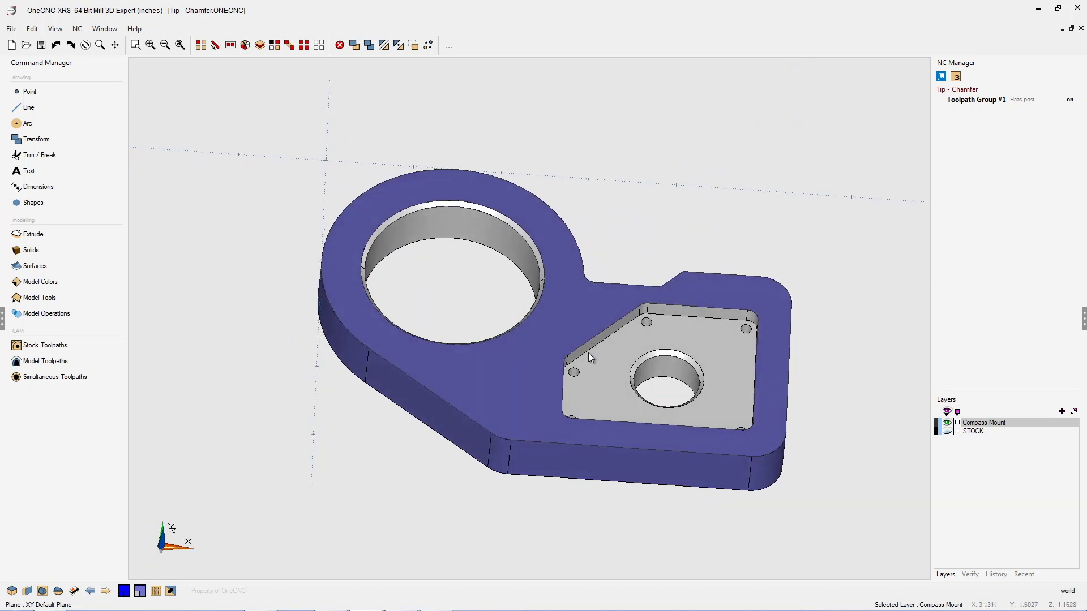
scroll(650, 386, up, 2)
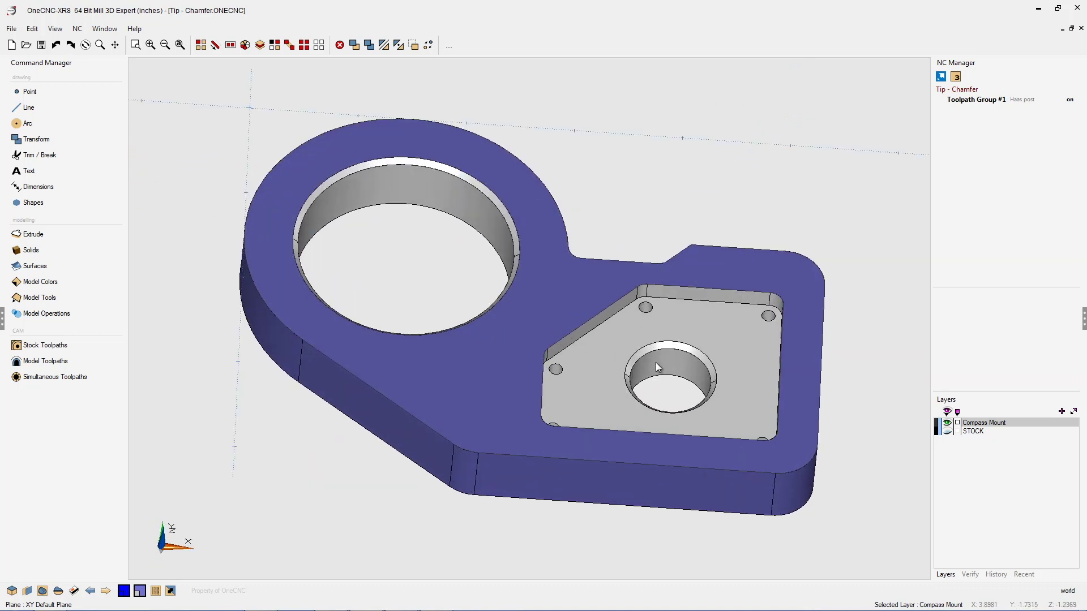
middle_drag(649, 345, 537, 262)
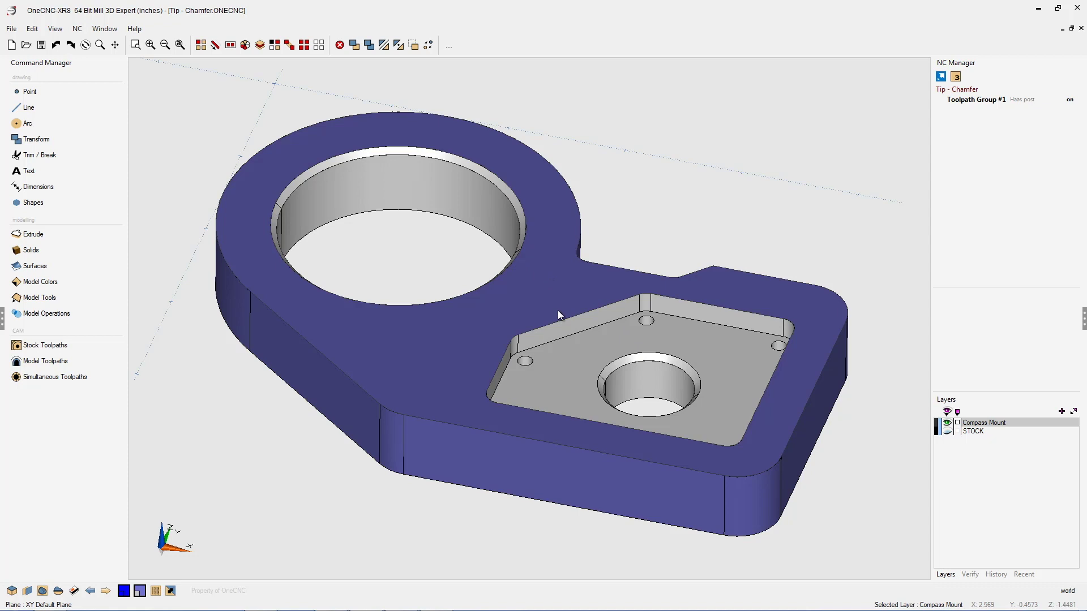
middle_drag(558, 310, 678, 373)
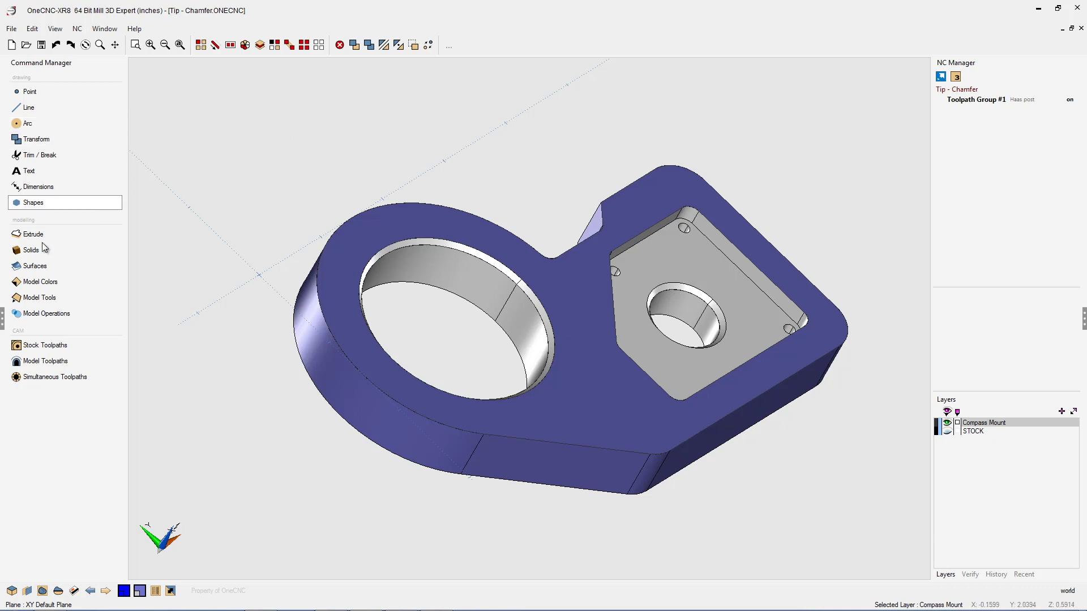
click(46, 346)
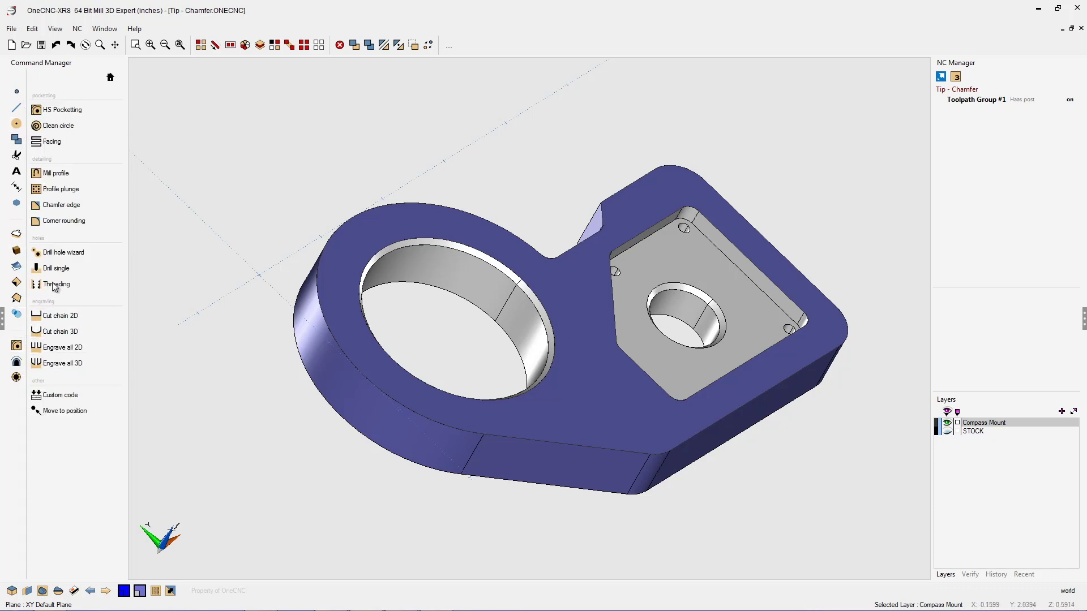
click(62, 210)
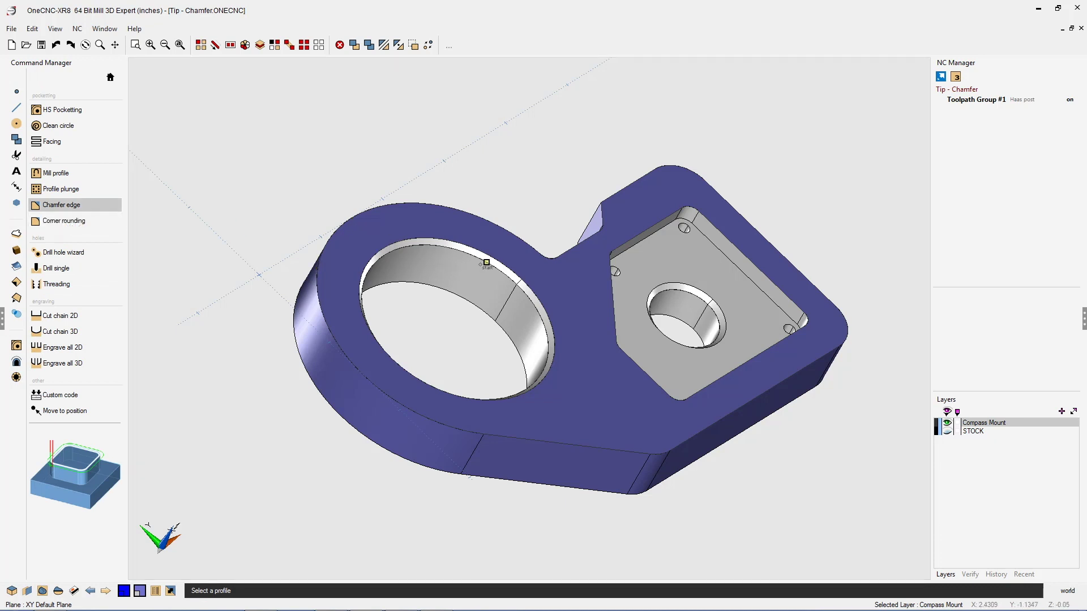
click(486, 263)
click(527, 189)
- Accept the 0.5 inch chamfer tool with 0.05 tip, keeping Rapid Z Plane 0.2 and plunge clearance 0.05
drag(509, 119, 376, 71)
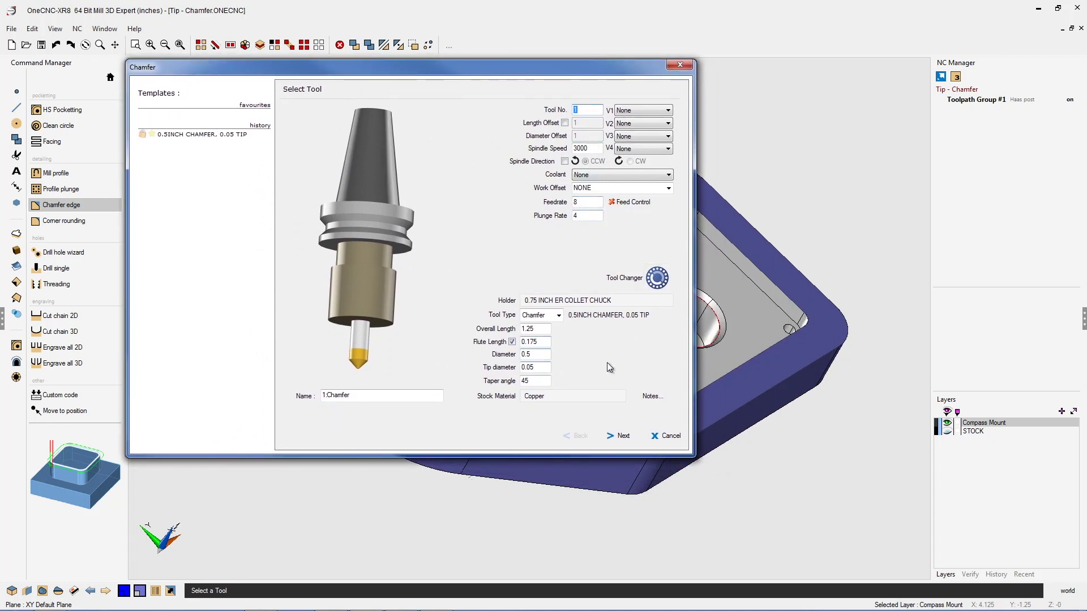
click(627, 437)
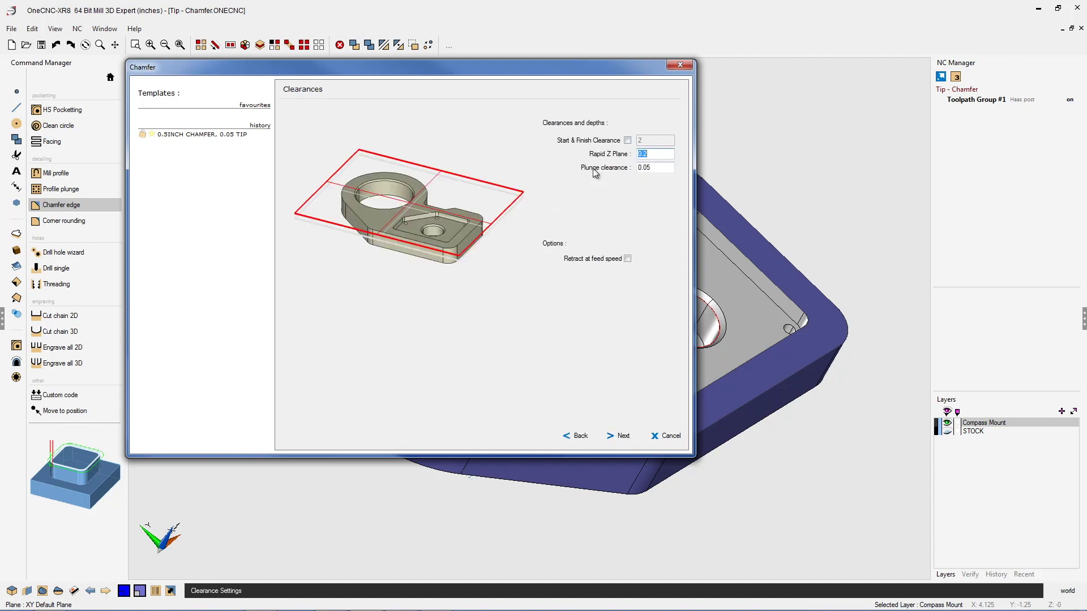
click(625, 437)
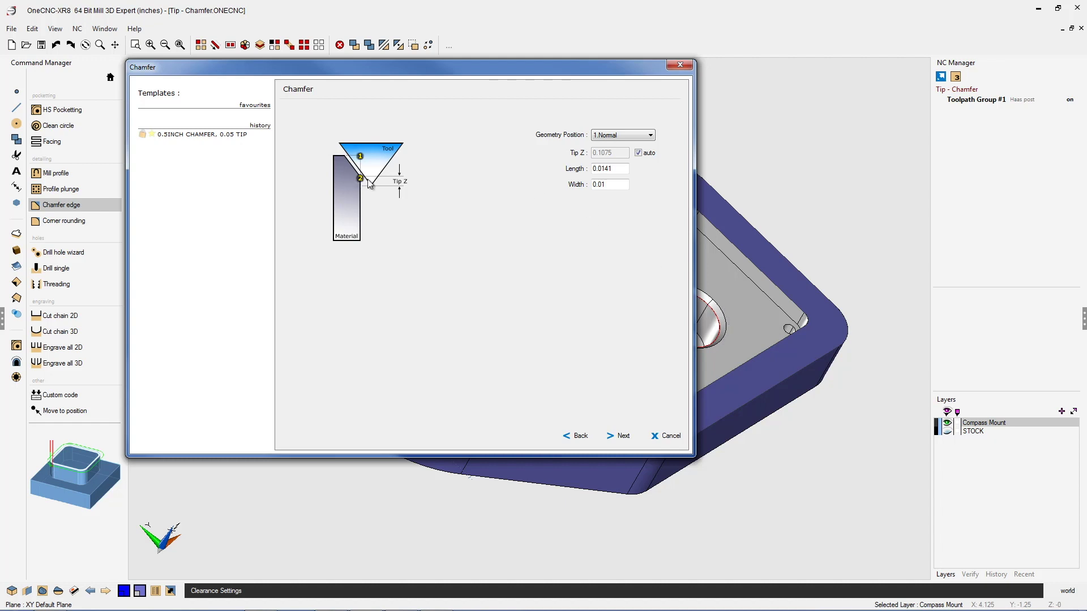
- Set the geometry position to 2.Bottom with a manual Tip Z of 0.02, and generate the toolpath with Line-Arc lead-in and lead-out
click(626, 137)
click(621, 153)
click(639, 153)
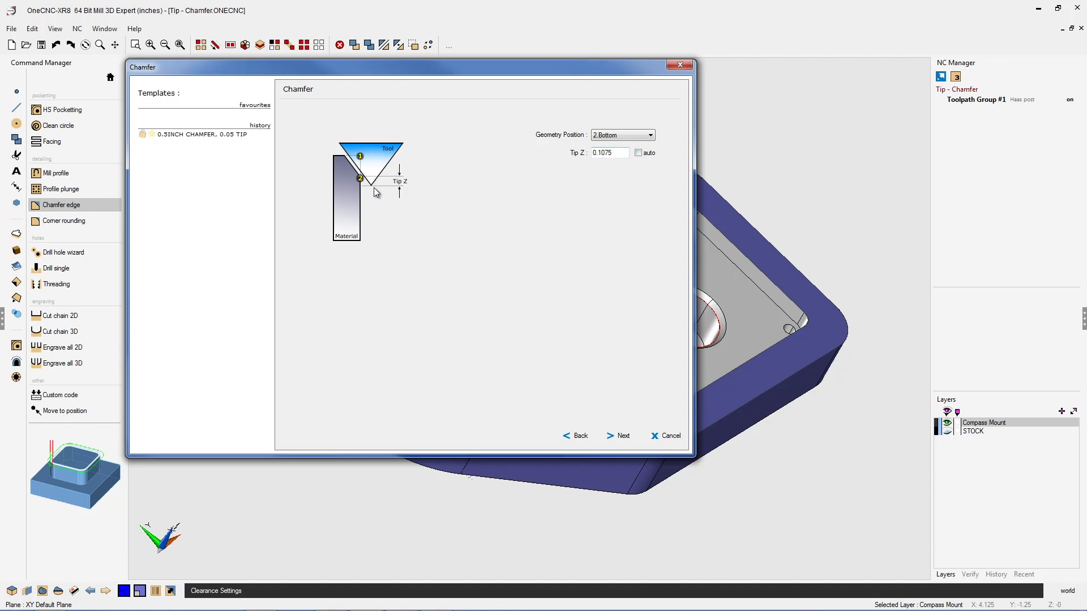
drag(616, 154, 572, 157)
text(.02)
click(621, 436)
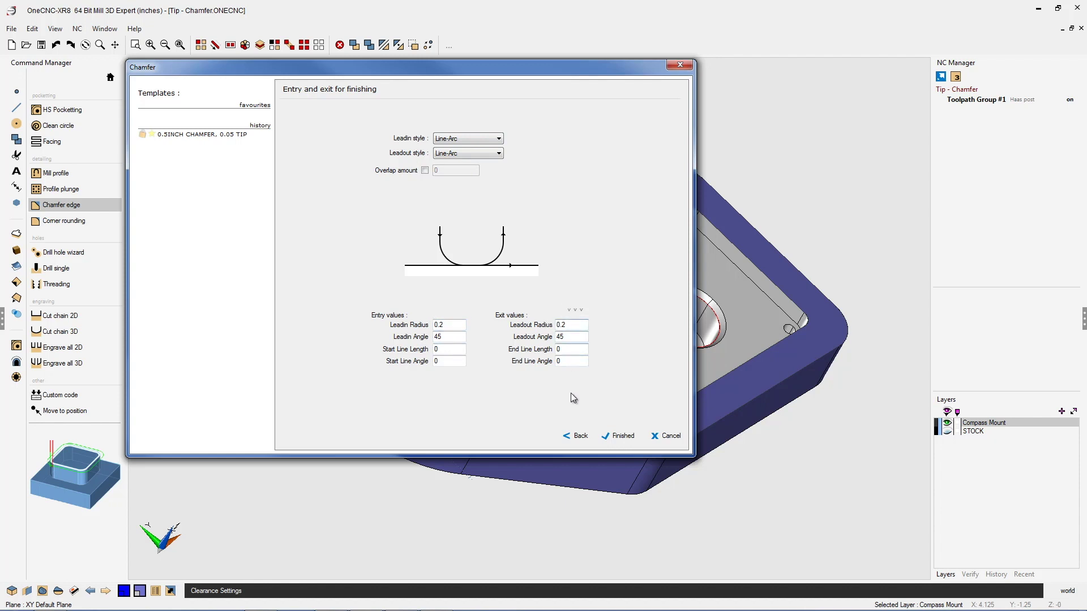
click(622, 437)
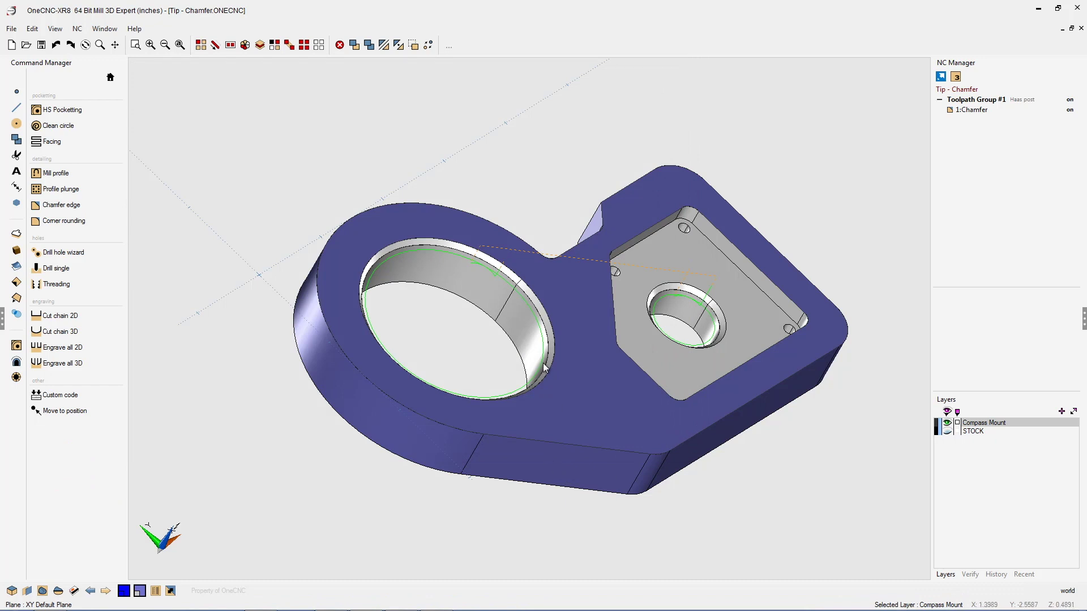
- Run the solid verification of Toolpath Group #1 using the Stock Model option
right_click(982, 103)
click(1005, 141)
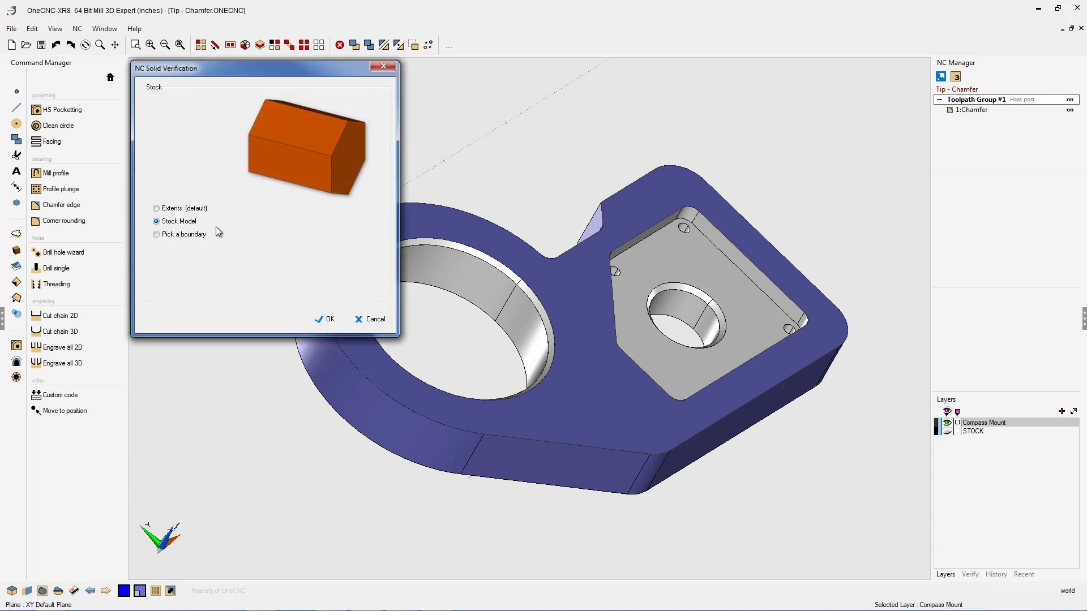
click(329, 320)
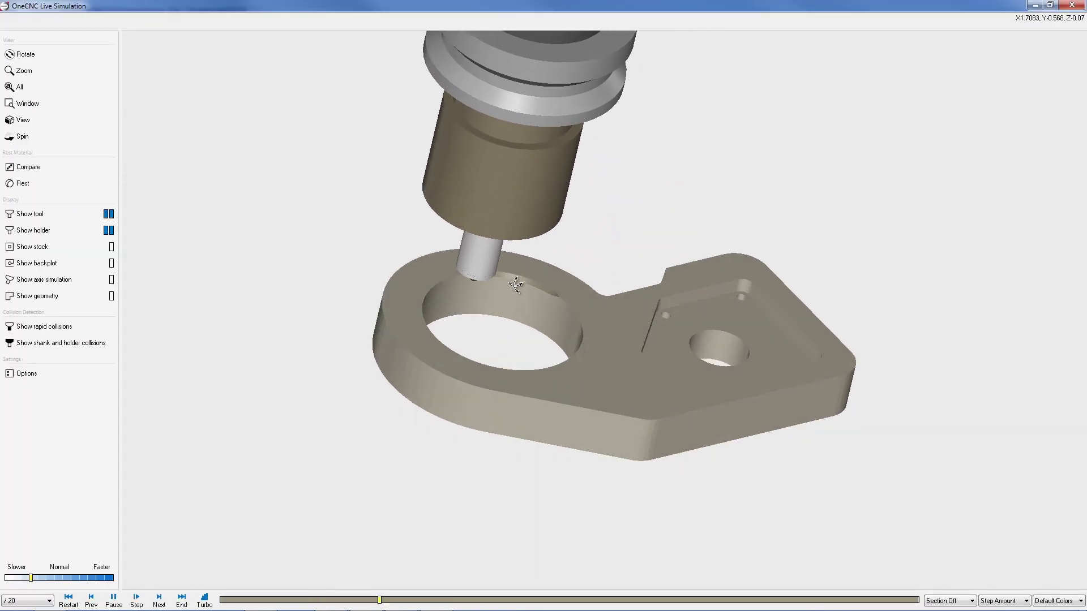
- Make the tool holder translucent, examine the simulated chamfers on both holes up close, and close the simulation
click(111, 231)
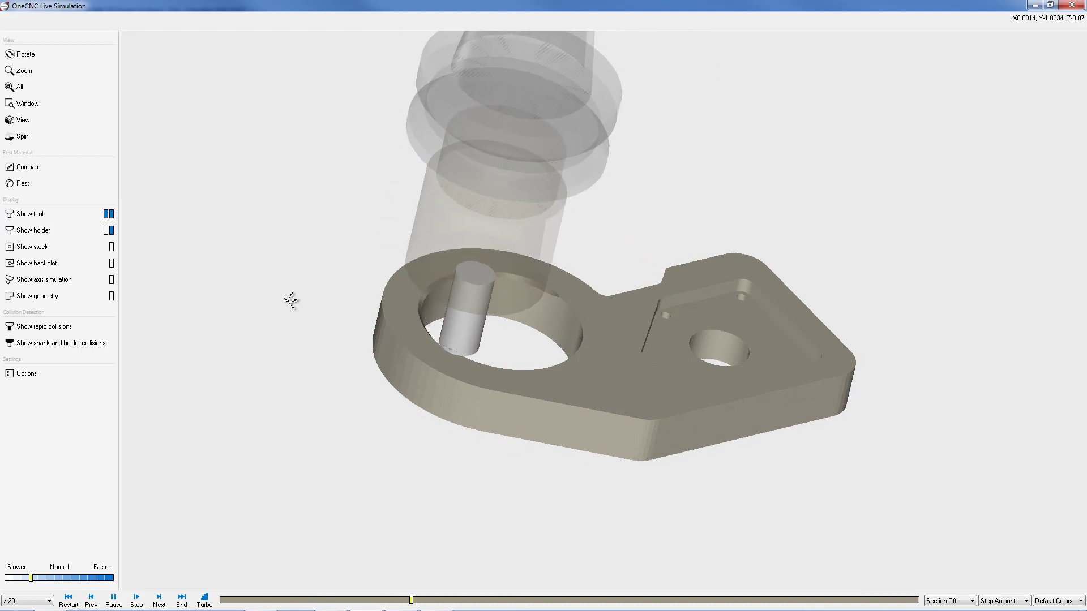
click(23, 70)
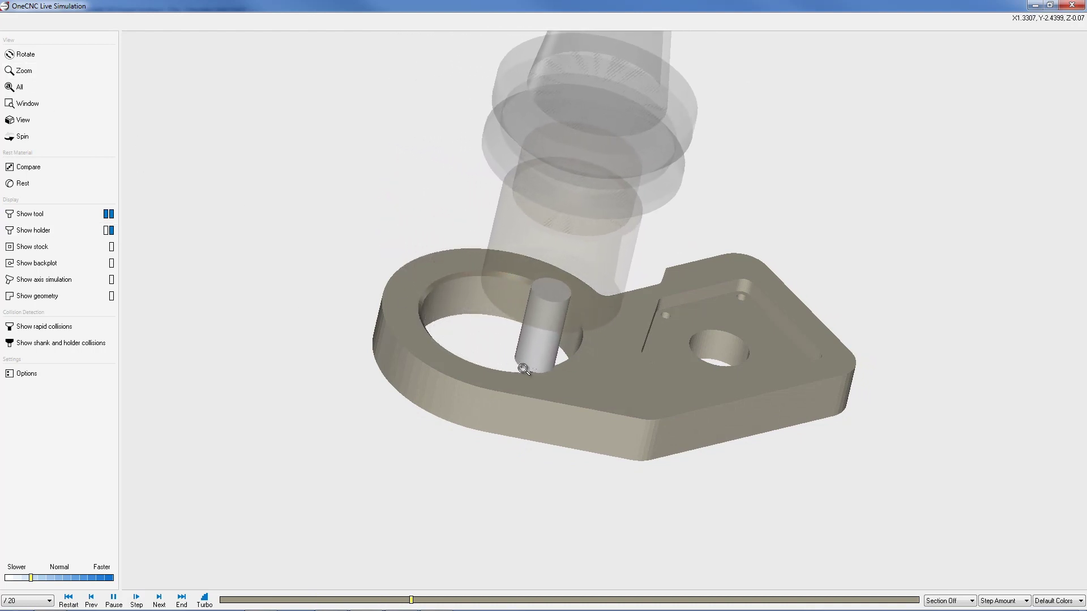
drag(542, 362, 543, 317)
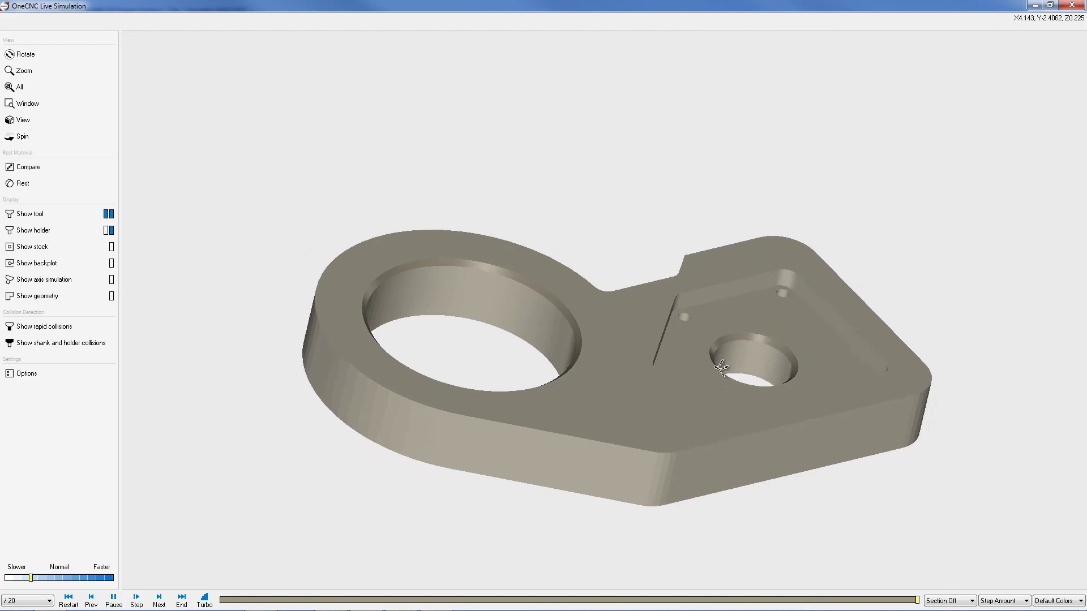
middle_drag(736, 386, 677, 328)
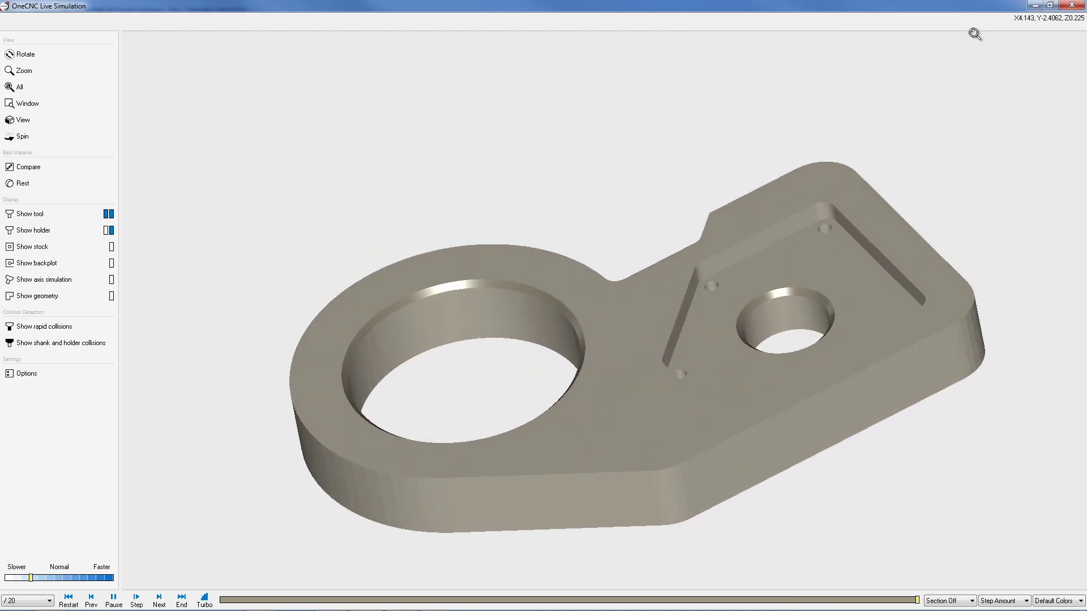
click(1072, 6)
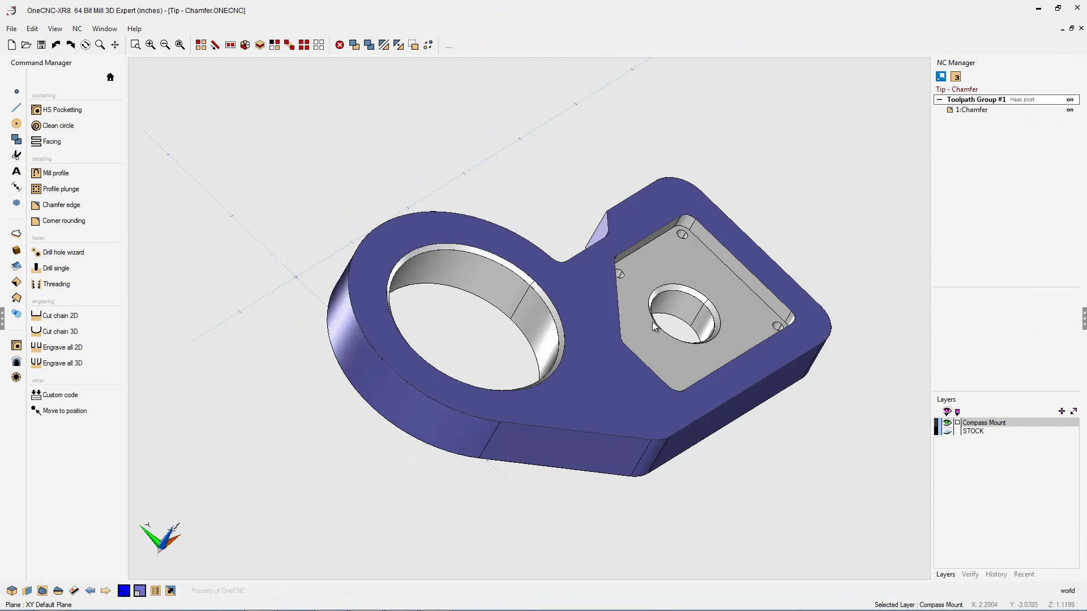
- Start another Chamfer edge toolpath with the outer top edge and the pocket's top edge as profiles, setting the direction and side of each
scroll(655, 328, up, 2)
middle_drag(655, 328, 547, 313)
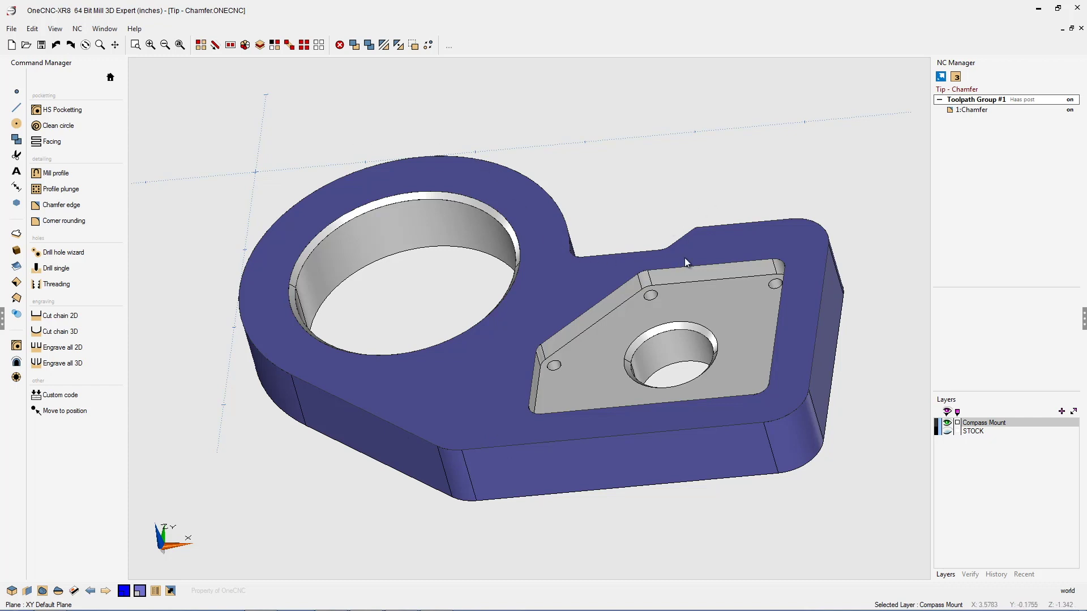
middle_drag(705, 343, 755, 353)
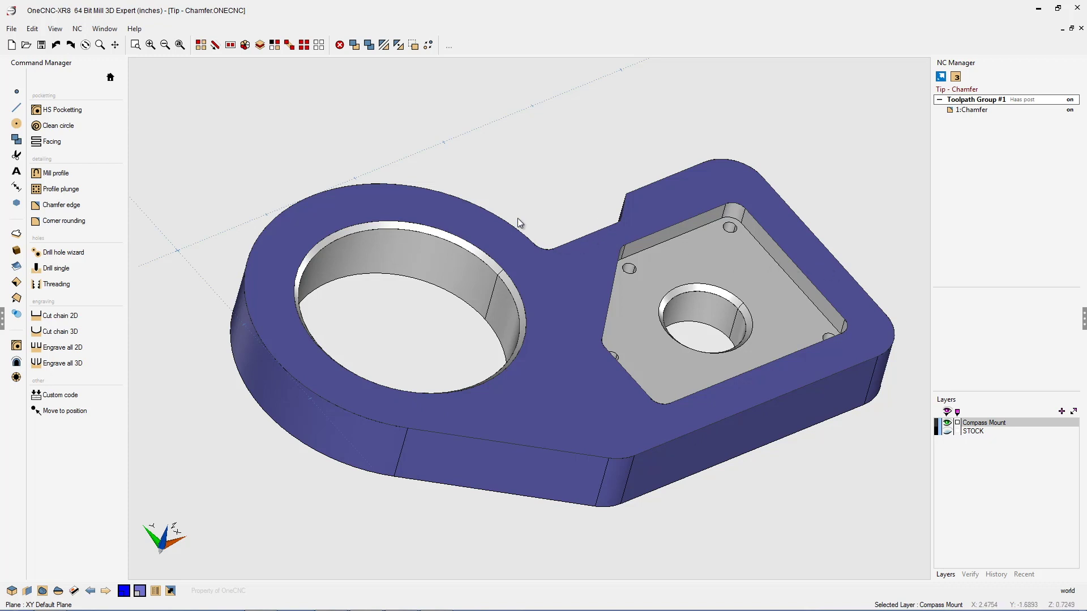
middle_drag(566, 289, 534, 307)
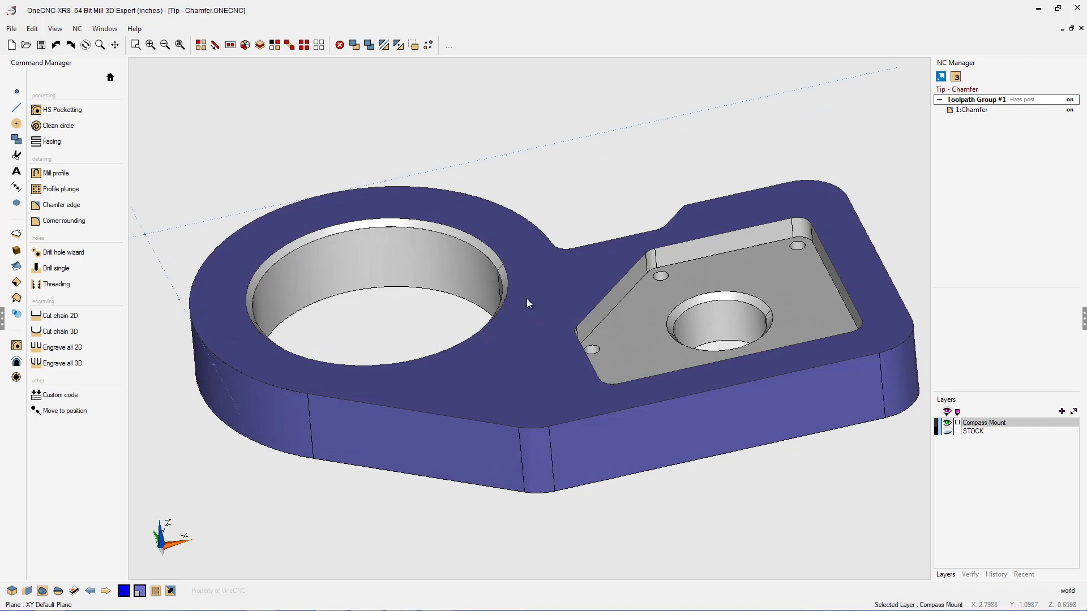
click(73, 209)
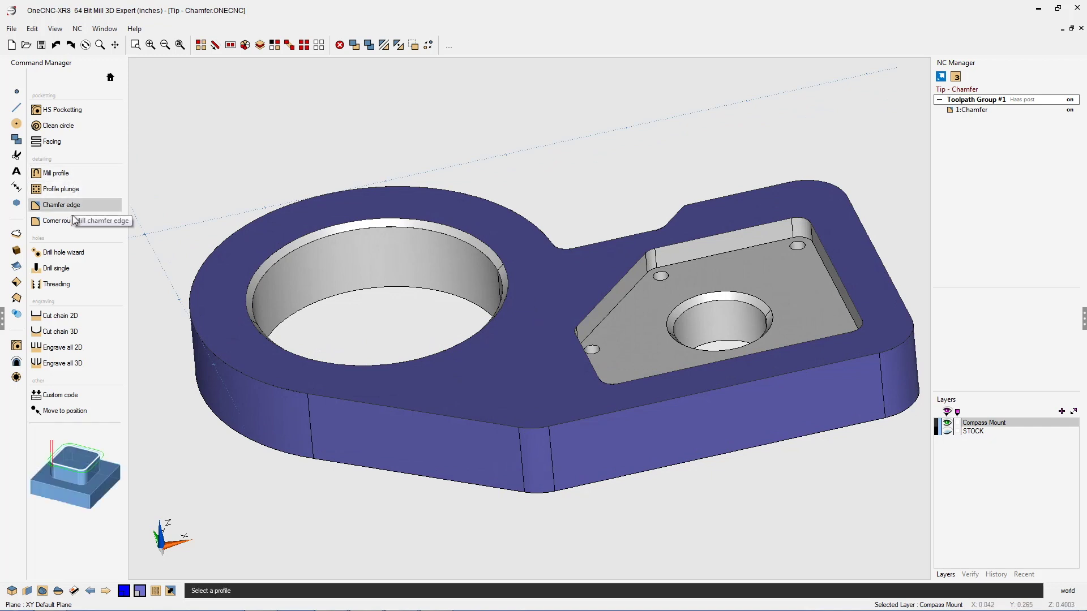
click(404, 409)
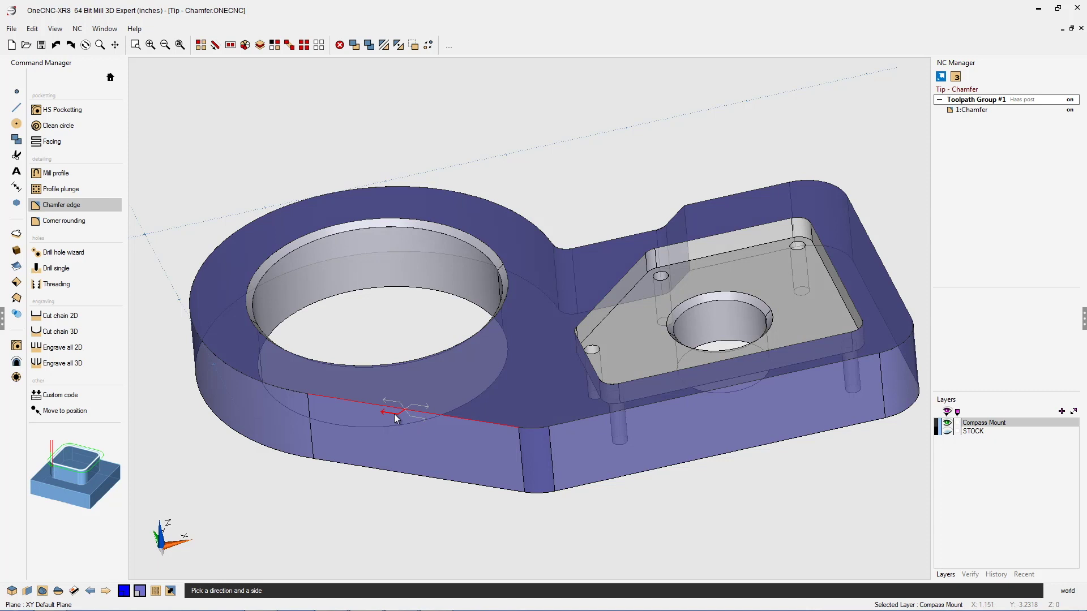
click(396, 419)
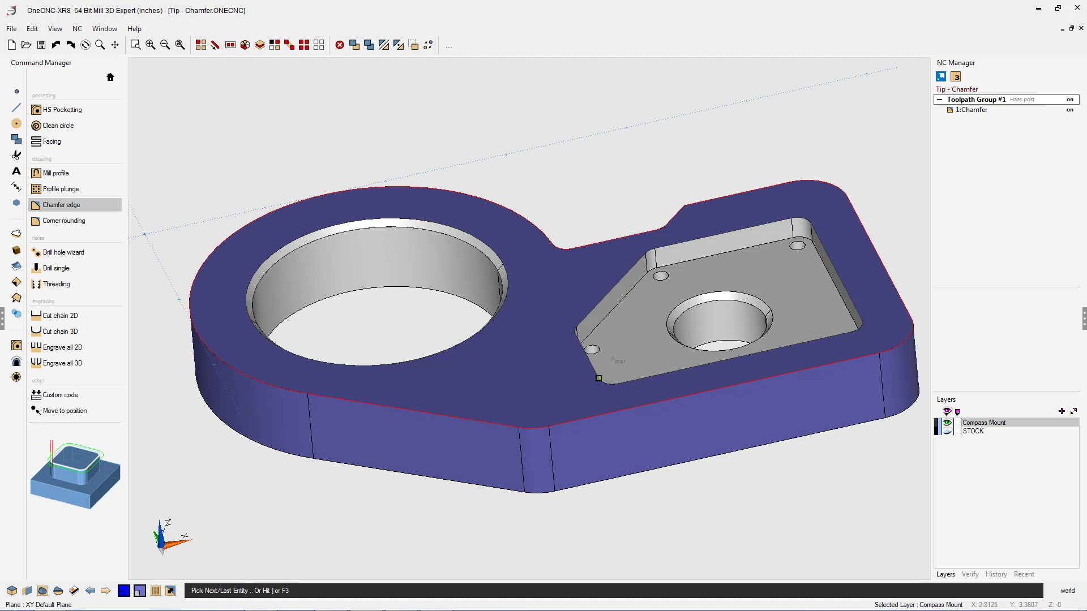
click(611, 289)
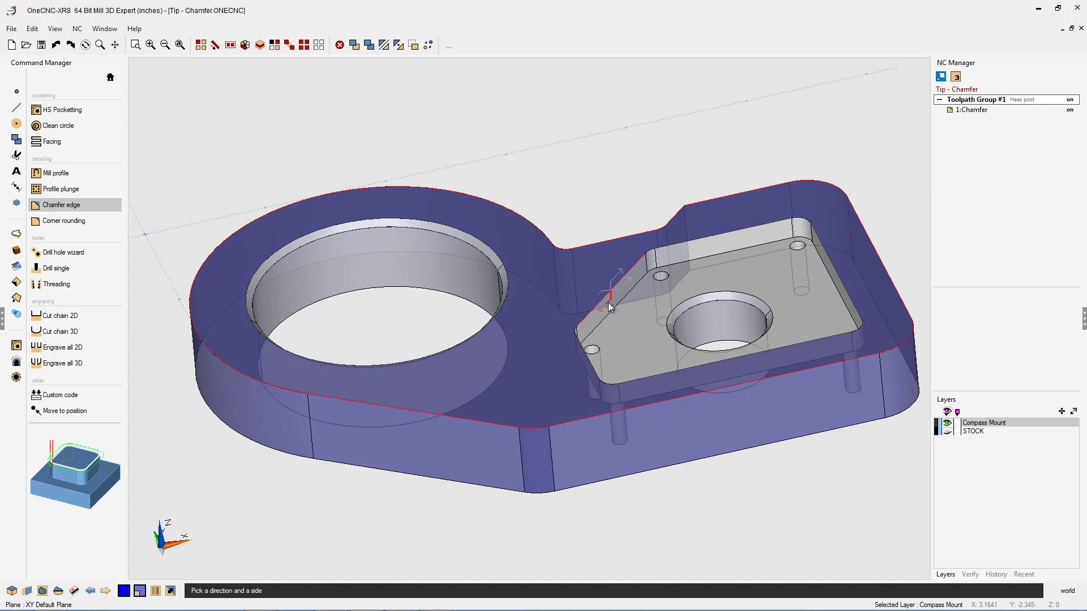
click(611, 306)
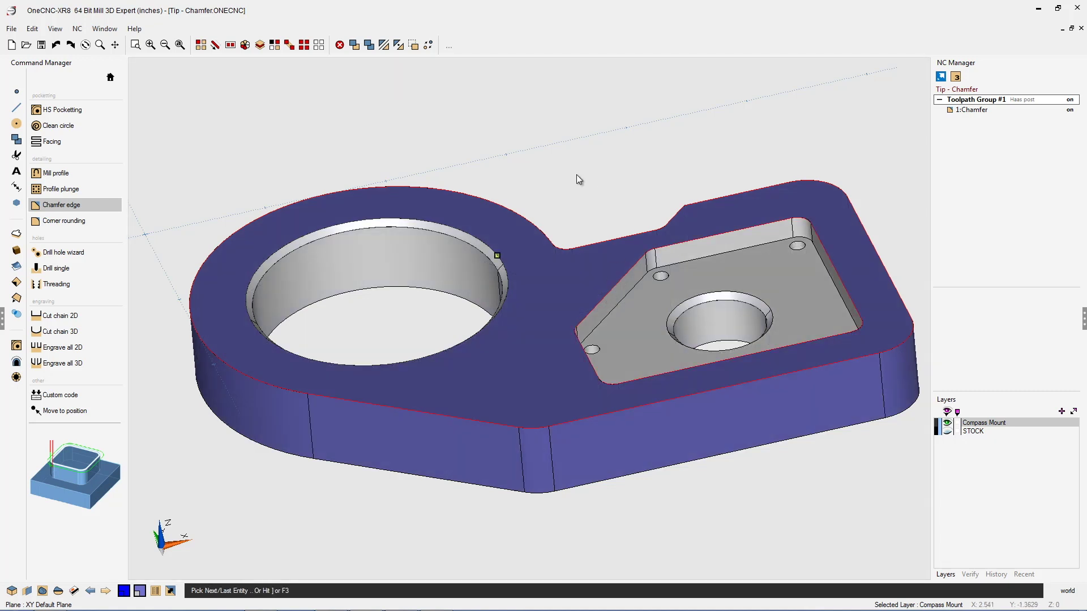
key(F3)
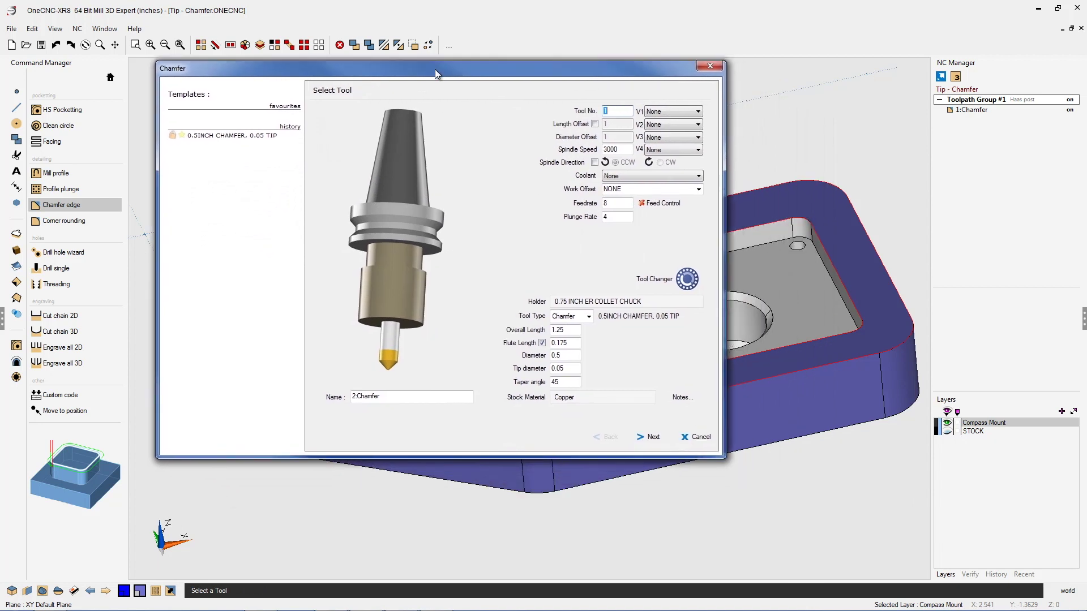
- Keep the same 0.5 inch chamfer tool and clearance settings for the outer and pocket edge chamfer
drag(435, 69, 420, 66)
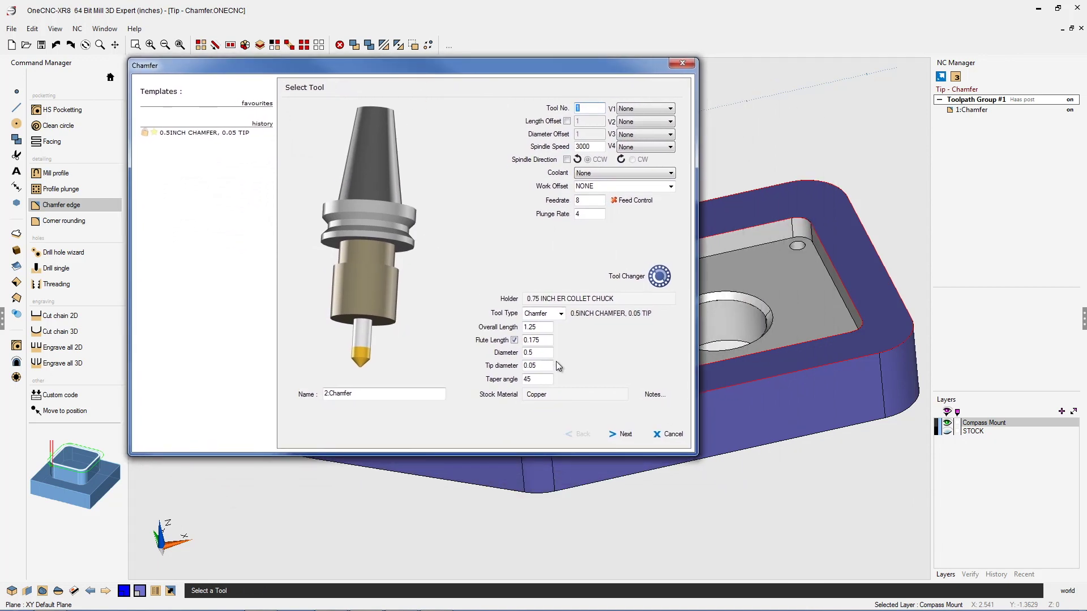
click(627, 436)
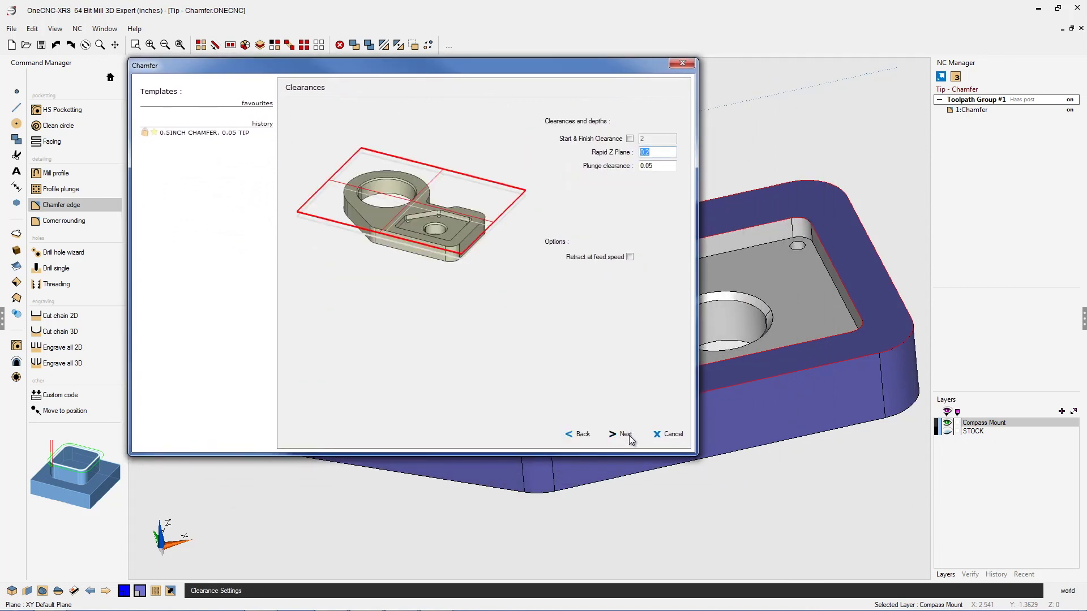
click(625, 434)
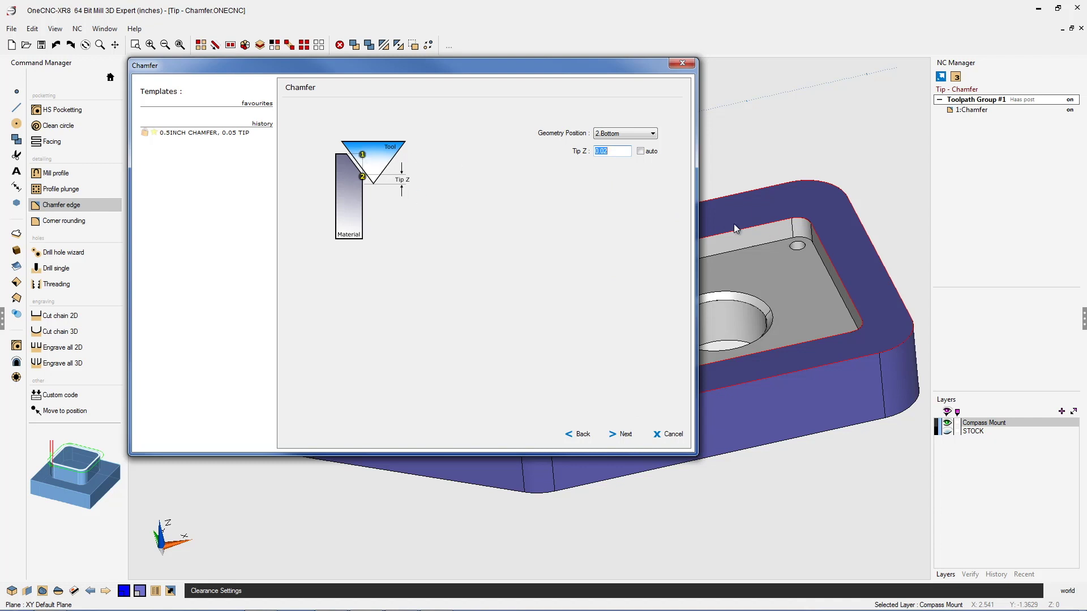
- Set the geometry position to 1.Normal, keeping Tip Z 0.02, length 0.0141 and width 0.01, and generate the toolpath with Line-Arc lead-in and lead-out
click(635, 135)
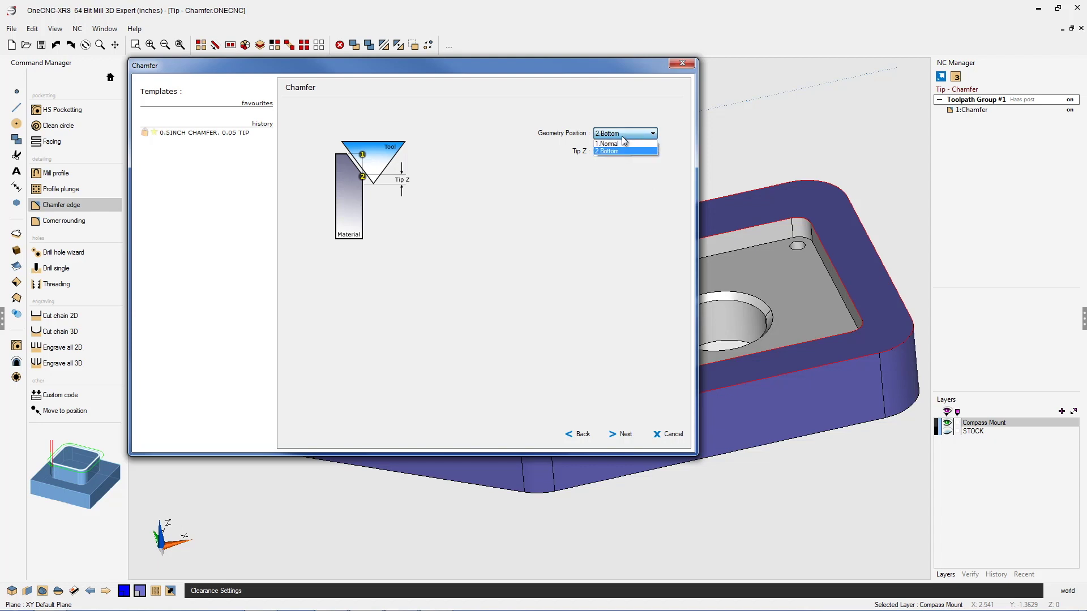
click(608, 144)
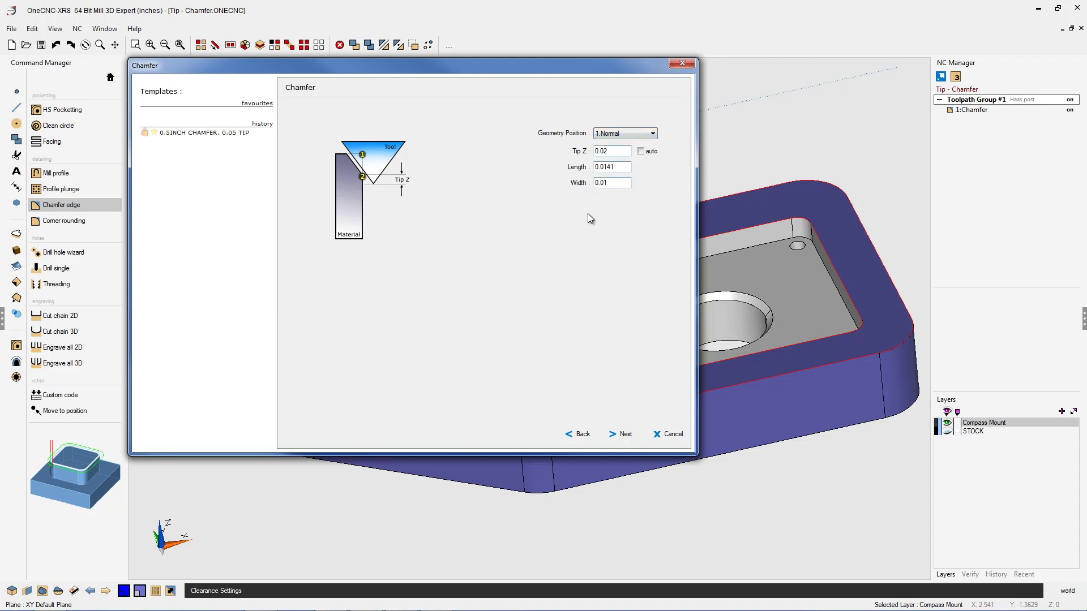
click(626, 435)
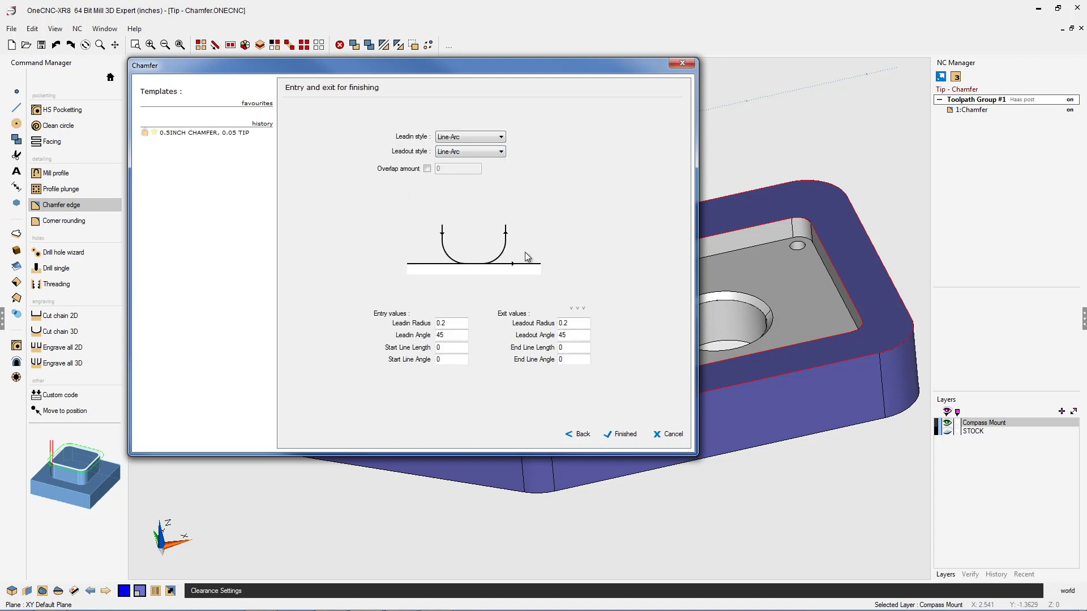
click(623, 435)
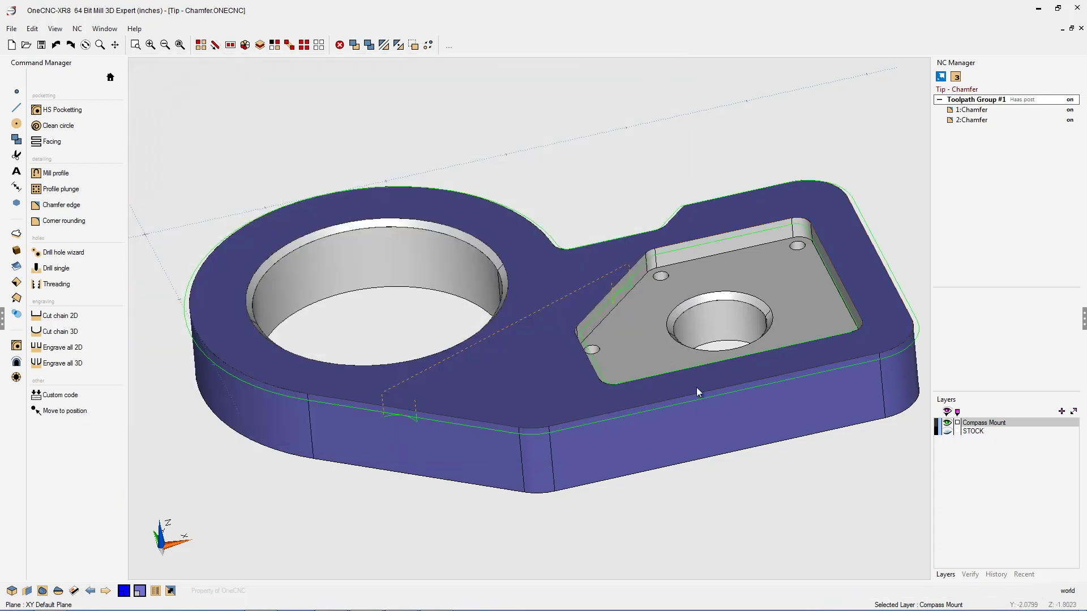
- Simulate Toolpath Group #1 with the Stock Model as stock and set the playback speed to /5
right_click(989, 102)
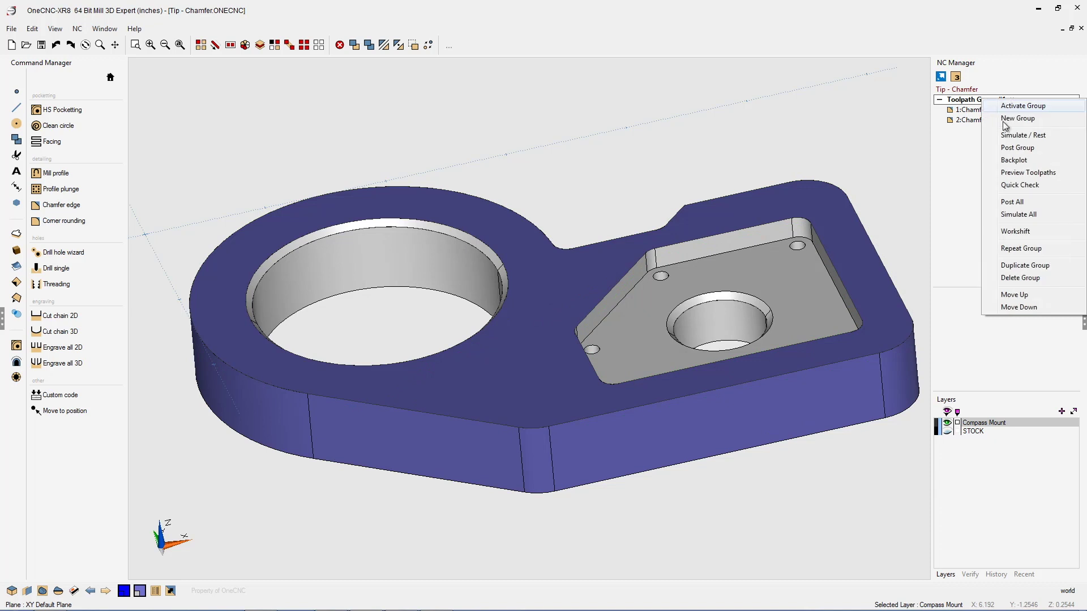
click(1008, 135)
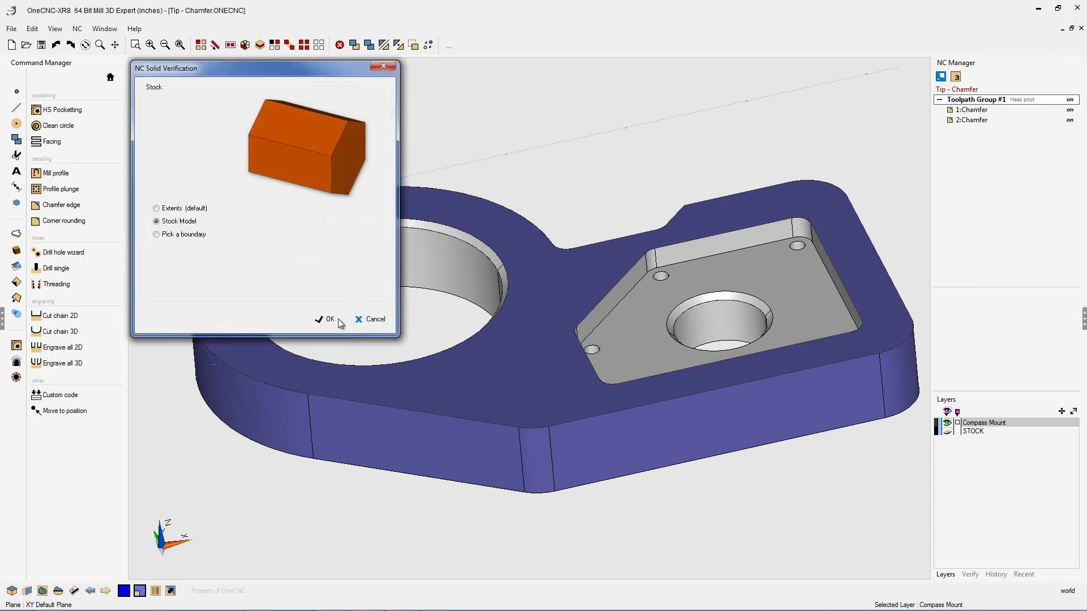
click(338, 320)
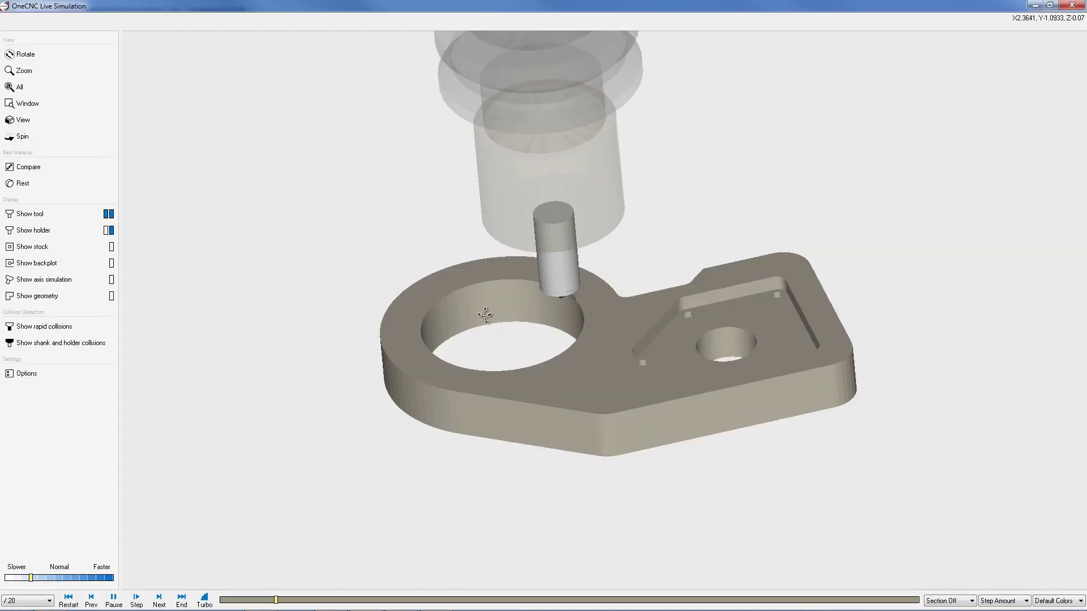
click(38, 578)
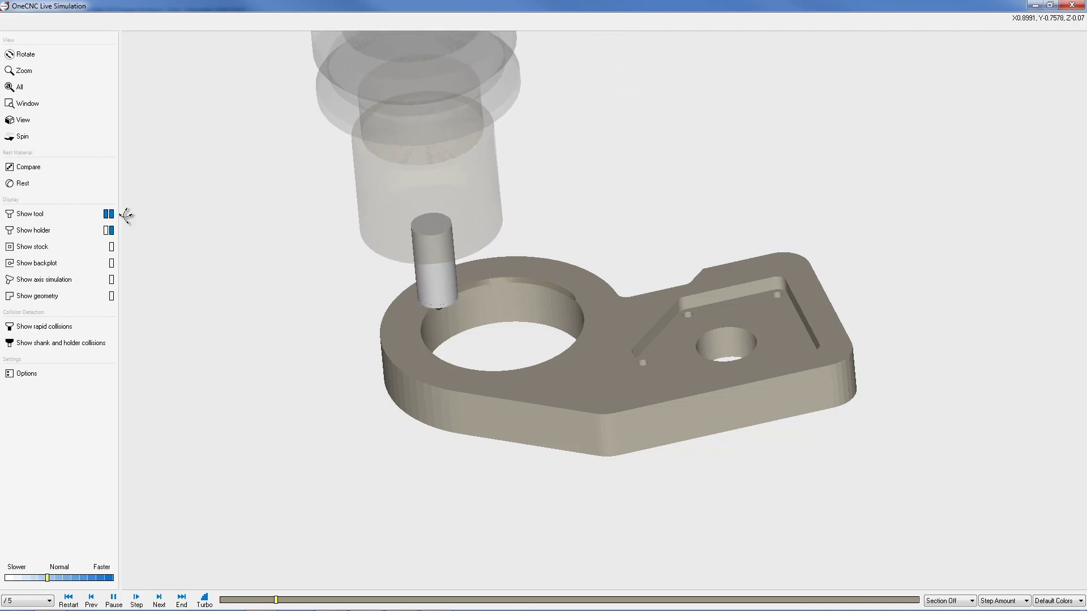
- Examine the simulated chamfers on the outer edge, pocket edge and both holes up close and from another angle
click(46, 72)
drag(503, 374, 524, 334)
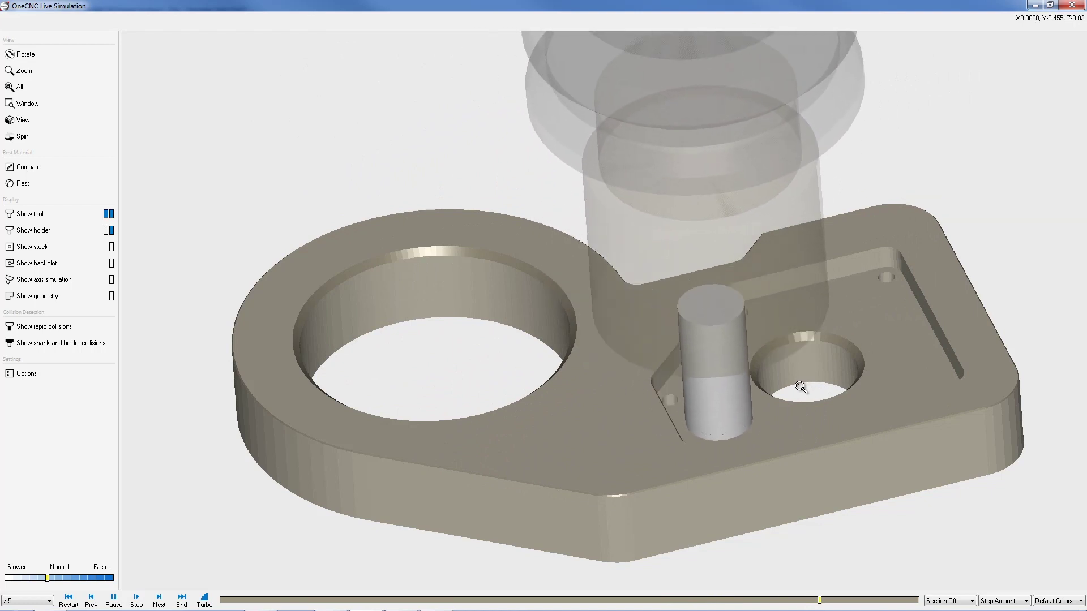
scroll(800, 388, up, 2)
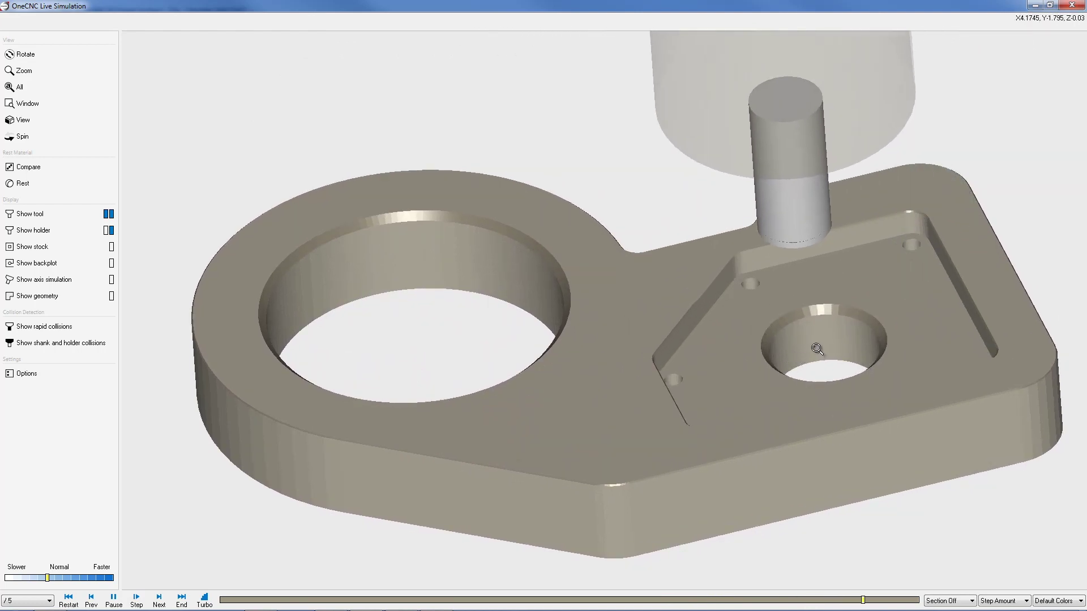
middle_drag(817, 349, 773, 365)
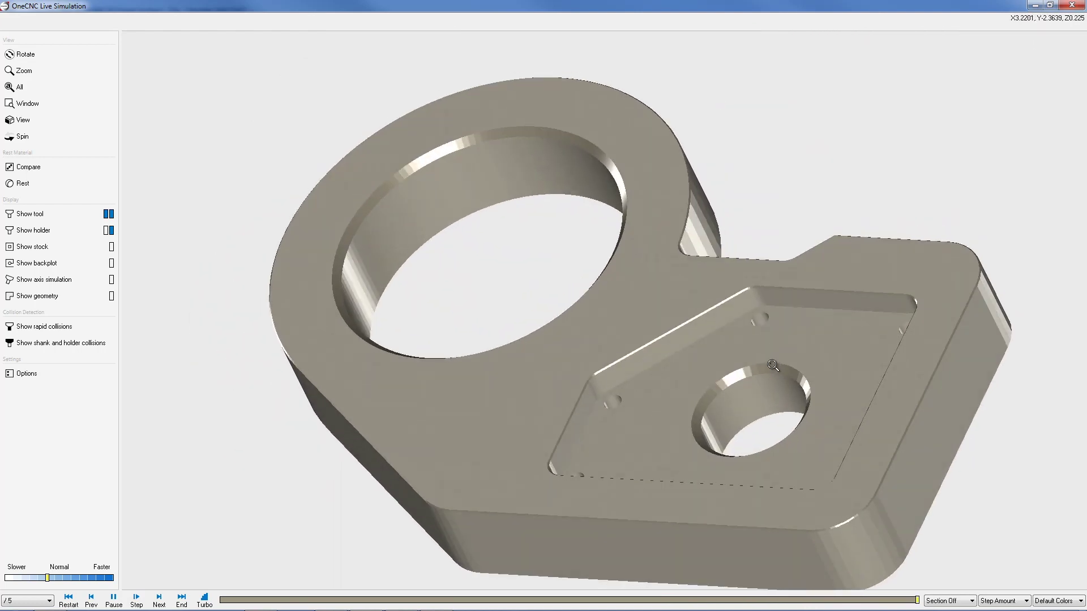